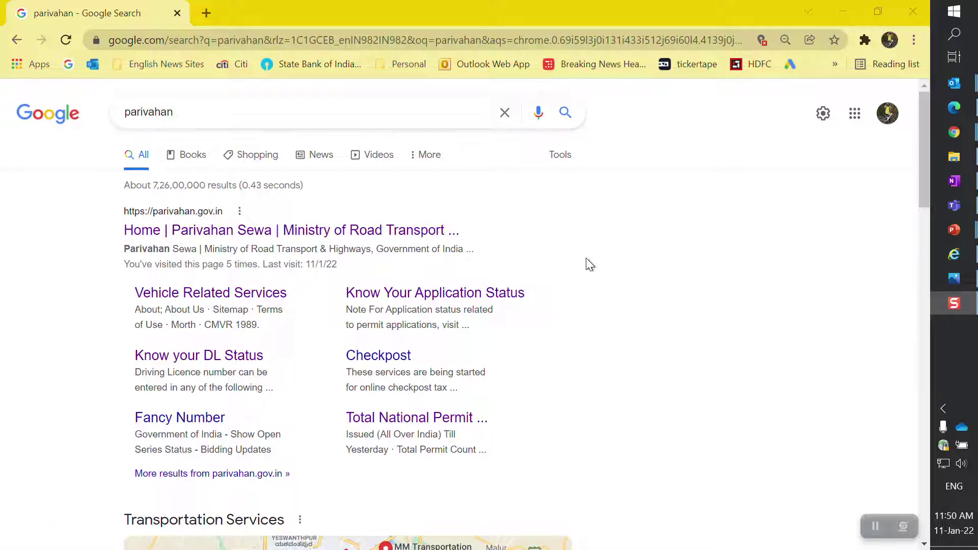
# Step: Go to the Parivahan Sewa site's Vehicle Registration services under Vehicle Related Services
pyautogui.click(328, 231)
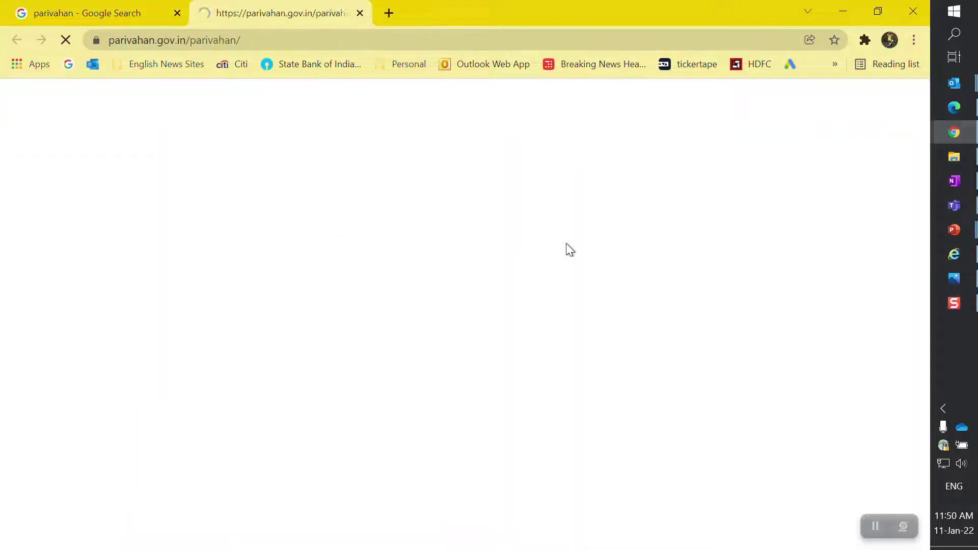
pyautogui.scroll(-4, 313, 361)
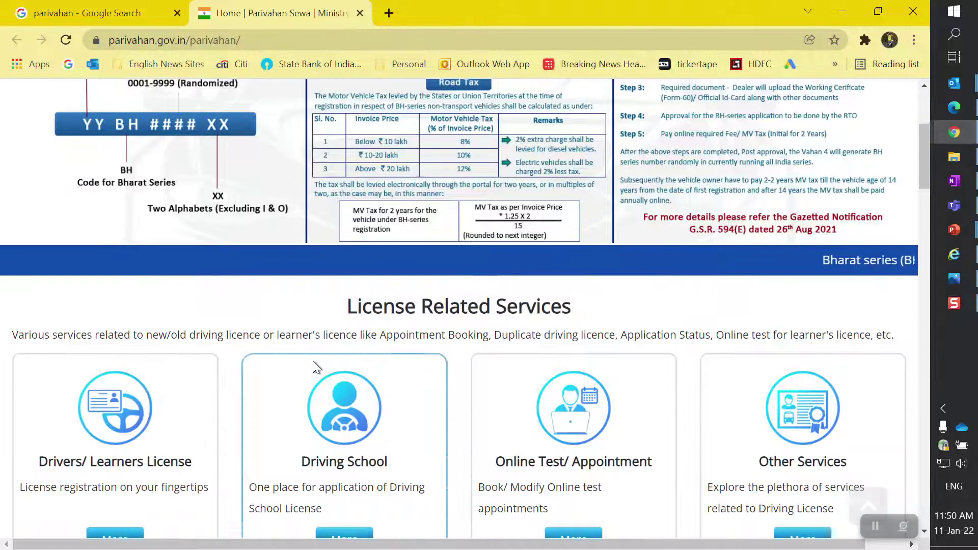
pyautogui.scroll(-6, 312, 360)
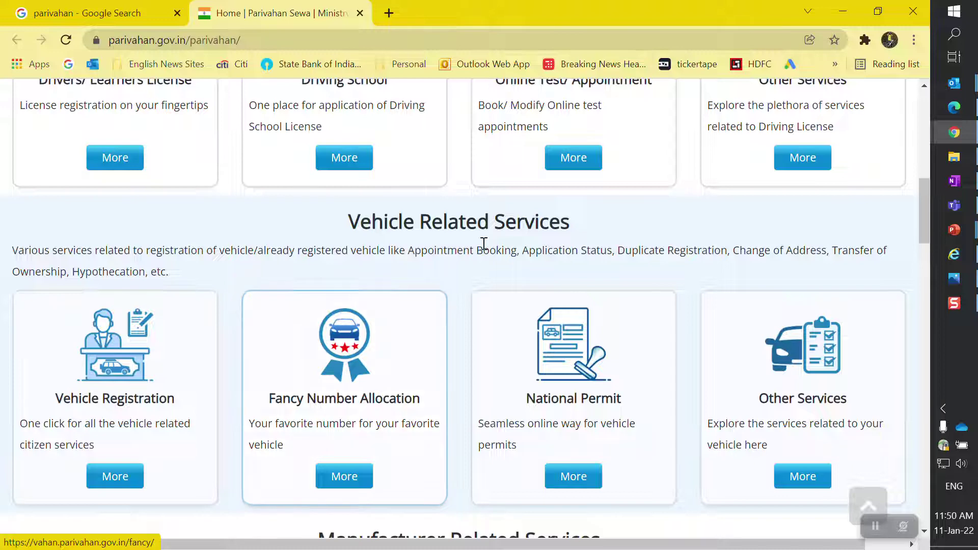
pyautogui.click(122, 488)
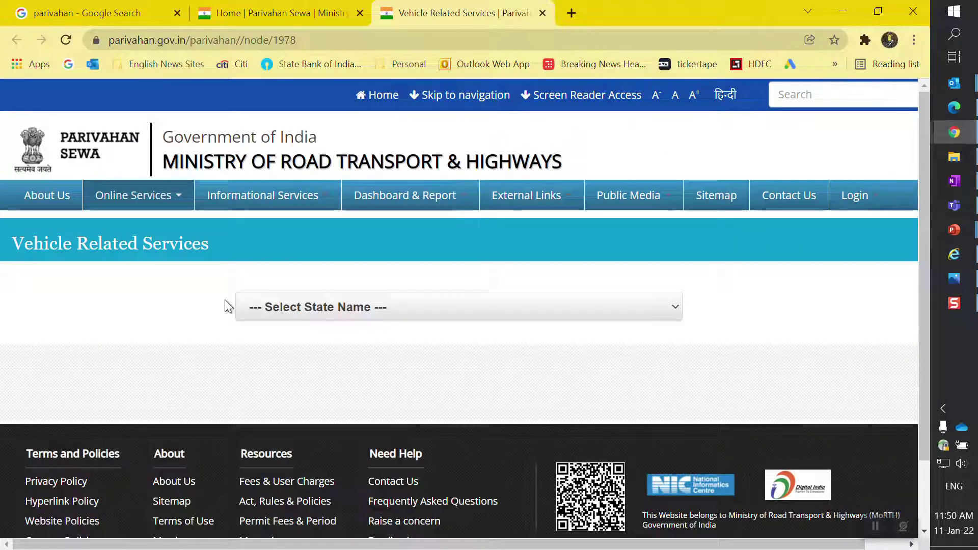
# Step: Choose Karnataka from the Select State Name list
pyautogui.click(356, 311)
pyautogui.scroll(-1, 335, 248)
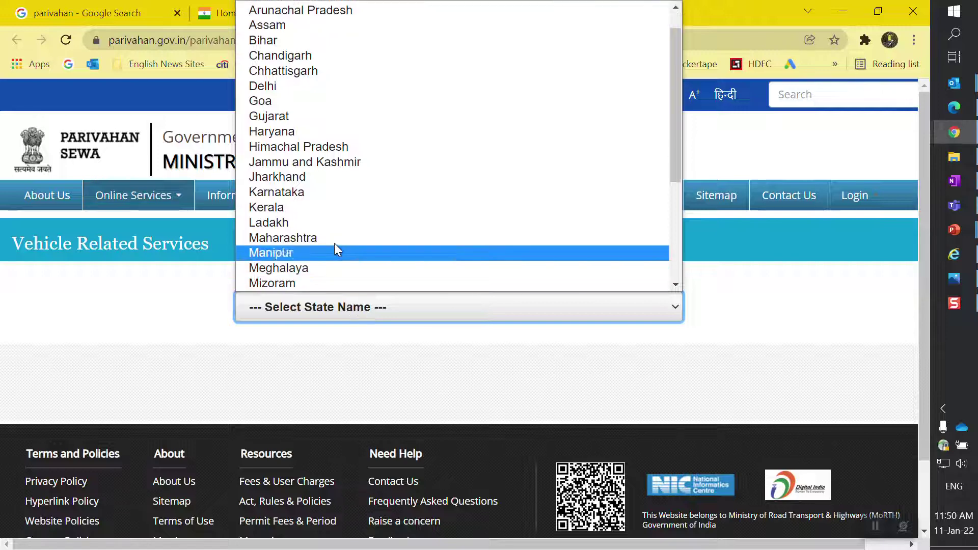
pyautogui.click(316, 193)
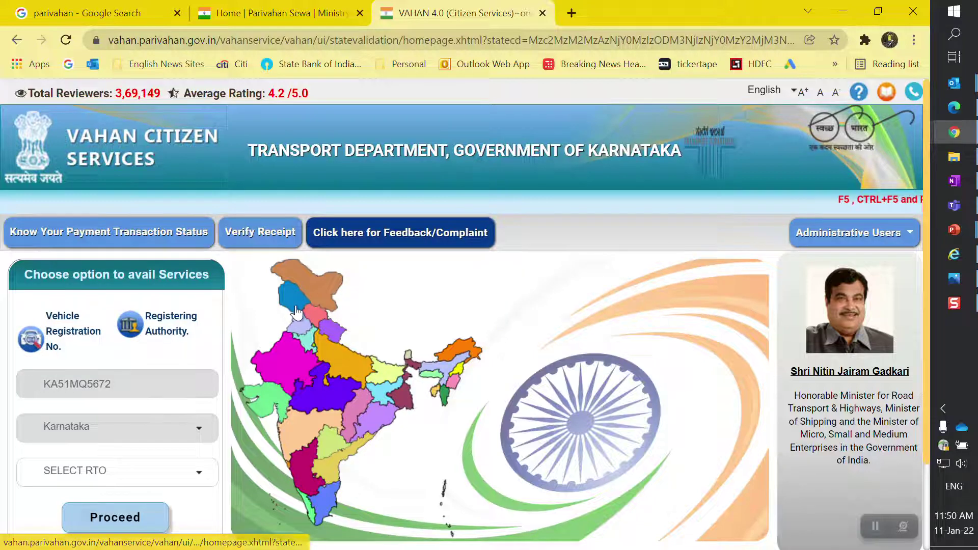
# Step: Switch the service lookup from vehicle registration number to Registering Authority
pyautogui.scroll(-1, 270, 326)
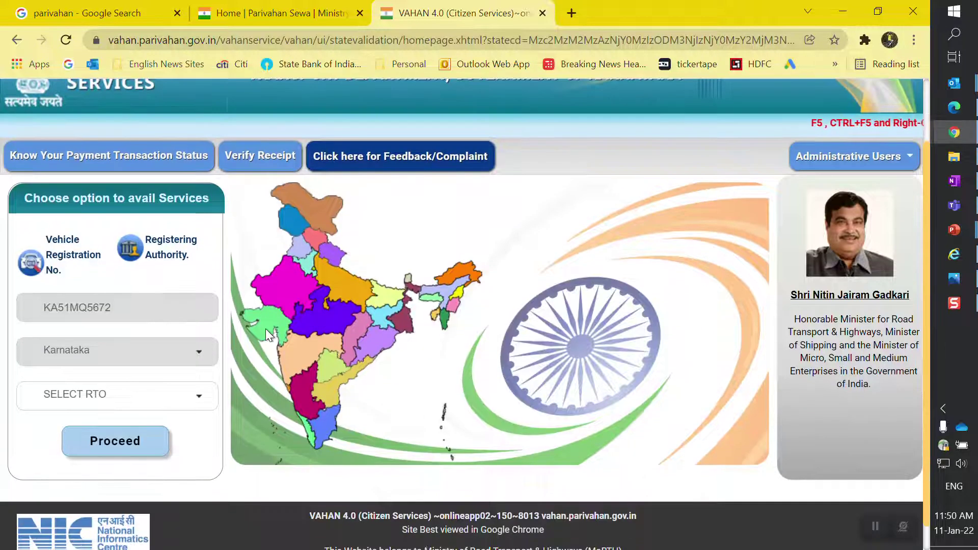
pyautogui.click(86, 265)
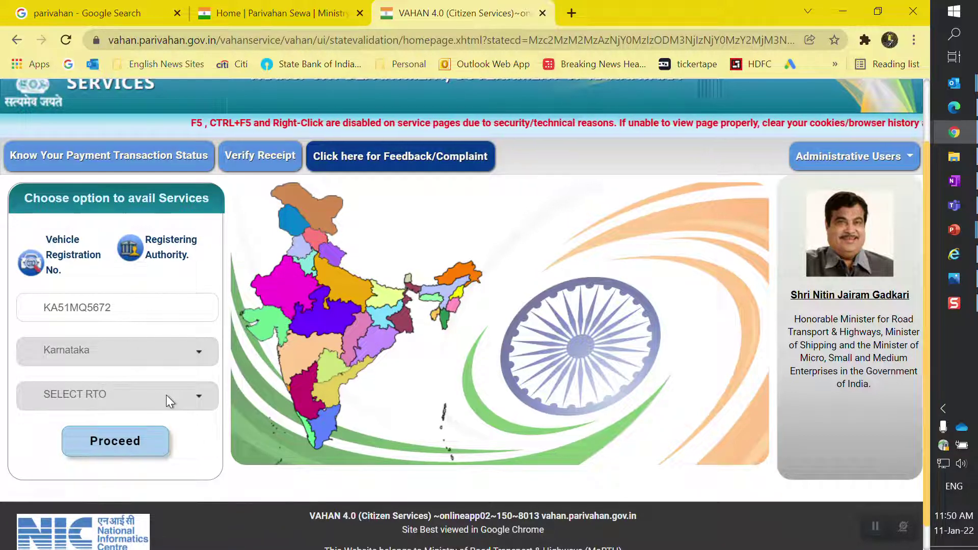
pyautogui.click(170, 251)
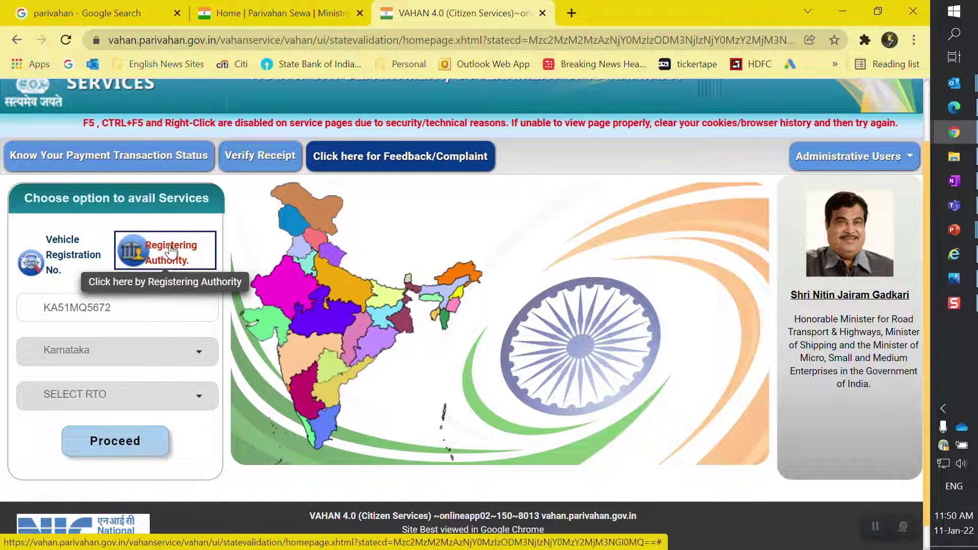
# Step: Pick Electronic City RTO (KA51) via an 'ele' search, proceed, and dismiss the Aadhaar notice
pyautogui.click(172, 401)
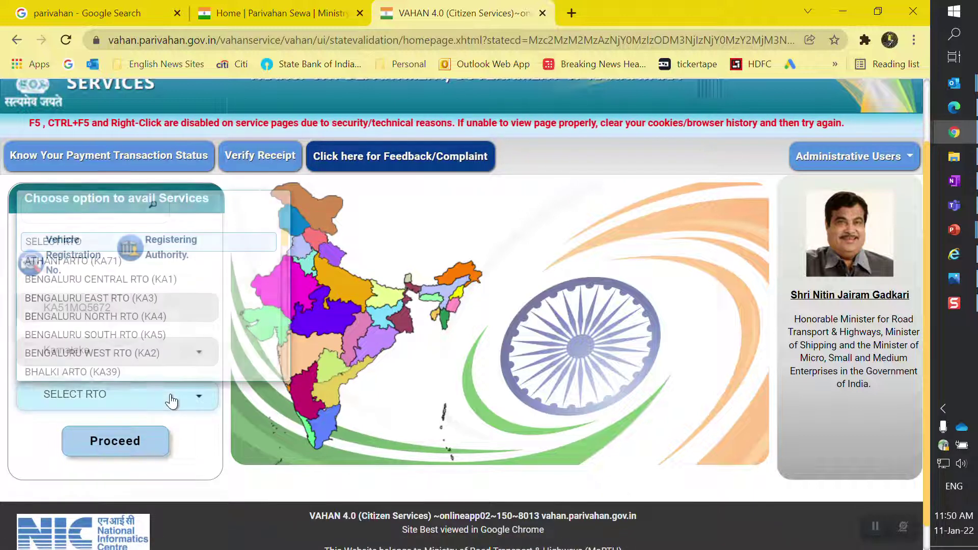
pyautogui.write('ele')
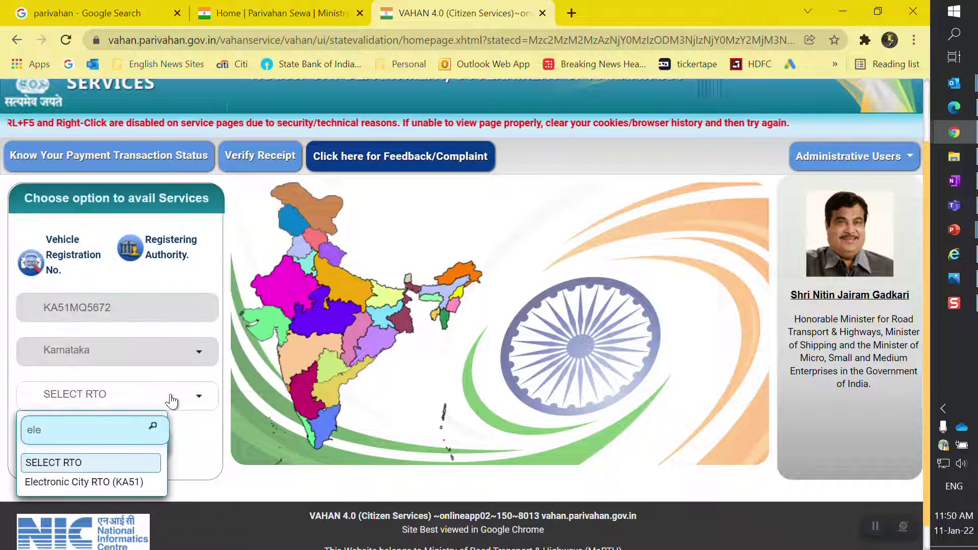
pyautogui.click(121, 482)
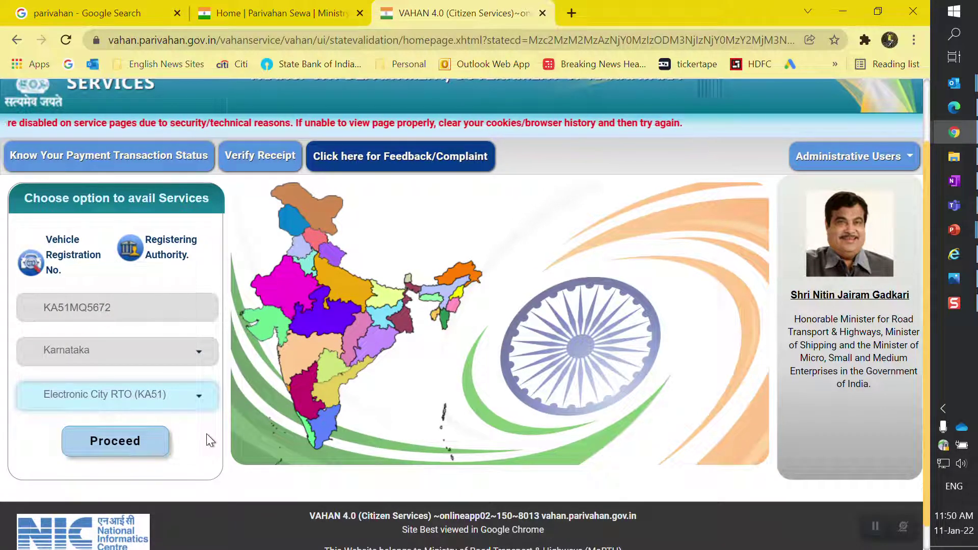
pyautogui.click(162, 446)
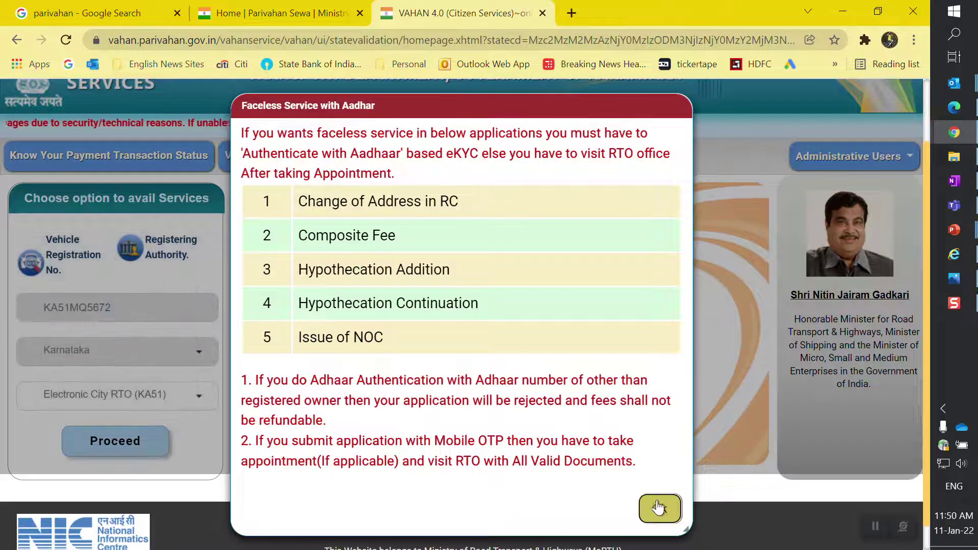
pyautogui.click(660, 508)
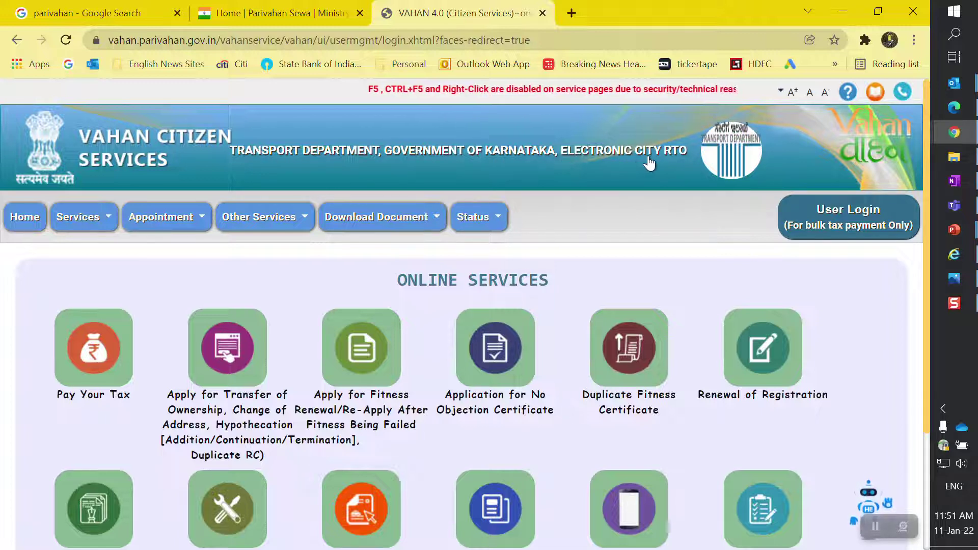
# Step: Choose Know Your Application Status from the Status menu
pyautogui.click(498, 218)
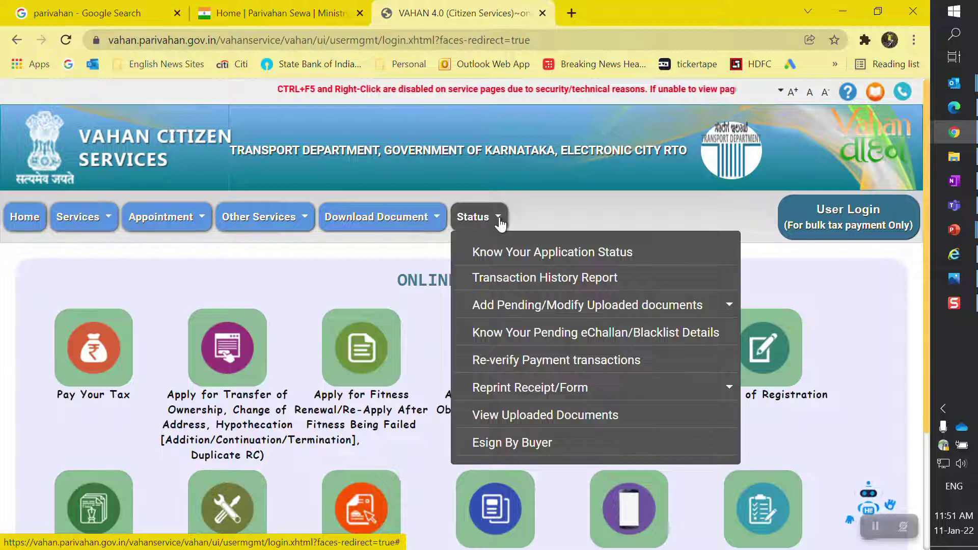
pyautogui.click(523, 237)
pyautogui.click(492, 220)
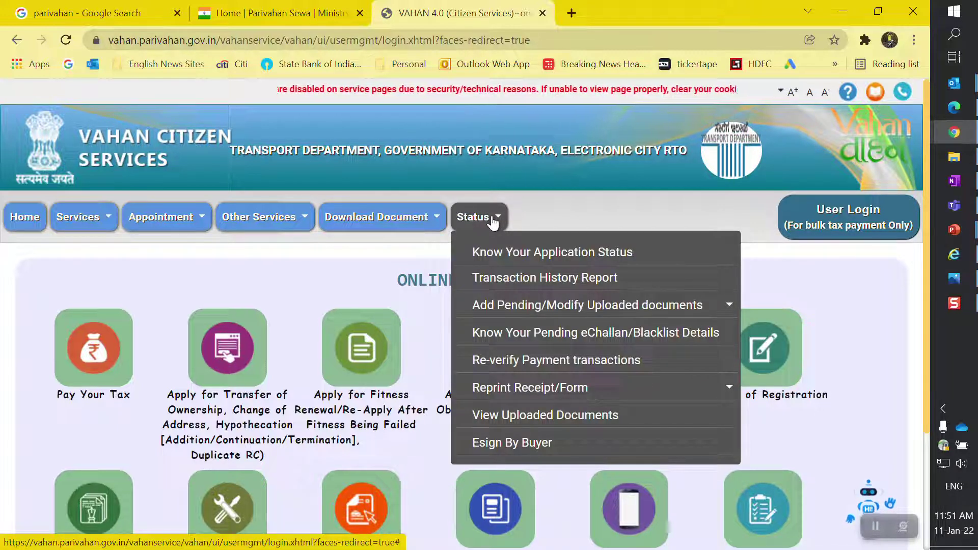
pyautogui.click(493, 255)
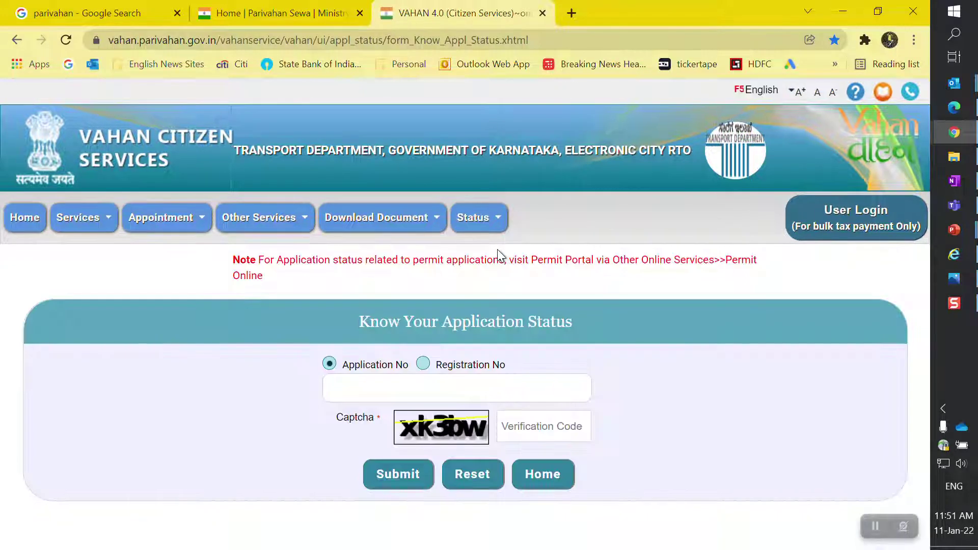
# Step: Look up status by registration number, entering the vehicle number and captcha, then submit
pyautogui.click(345, 392)
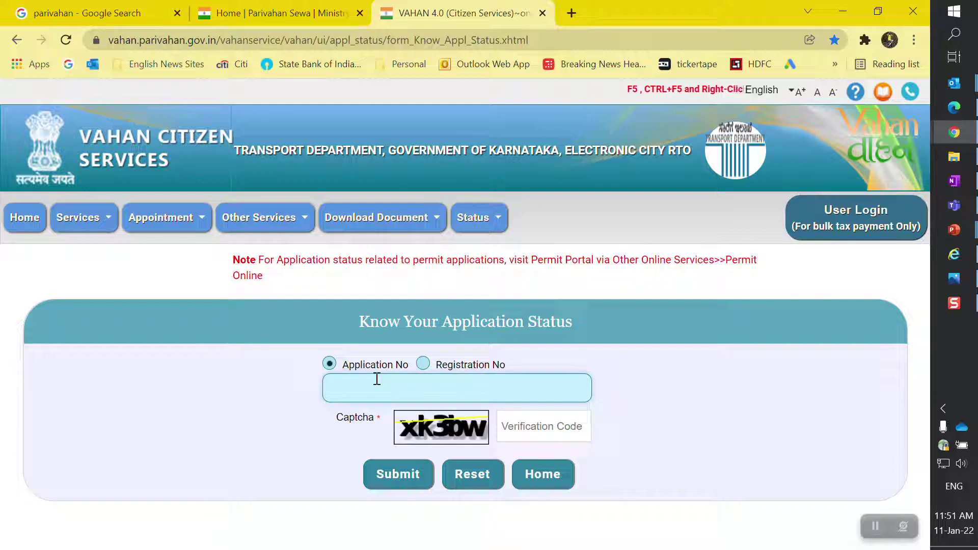
pyautogui.click(423, 363)
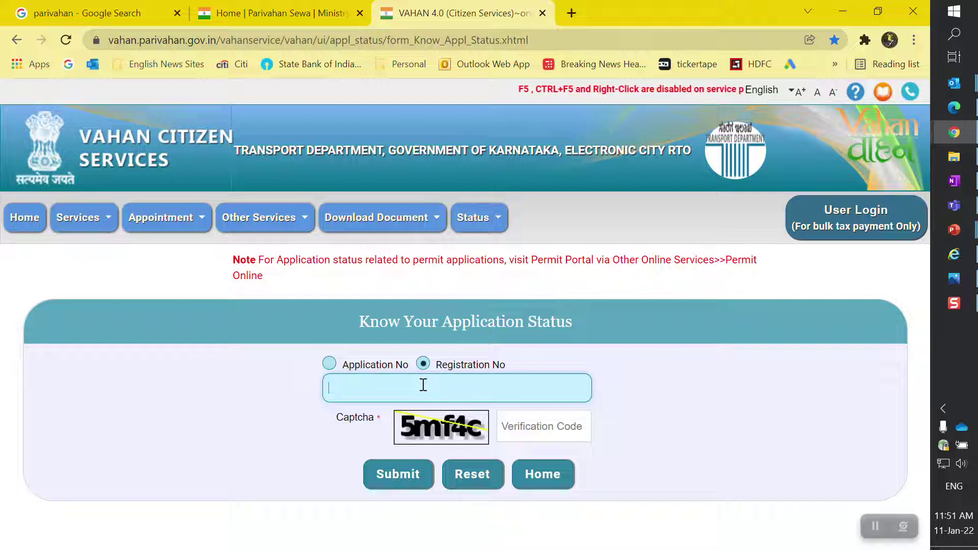
pyautogui.write('KA51')
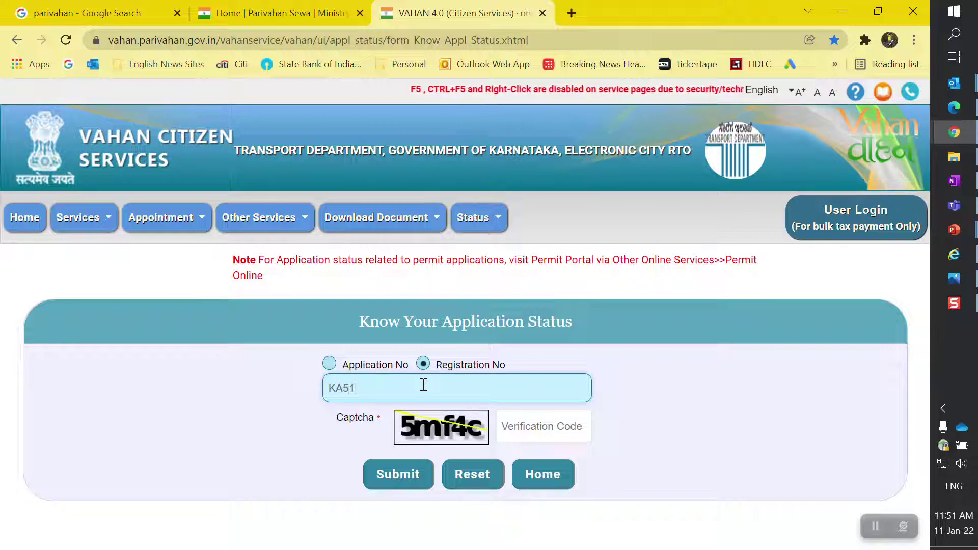
pyautogui.write('MQ')
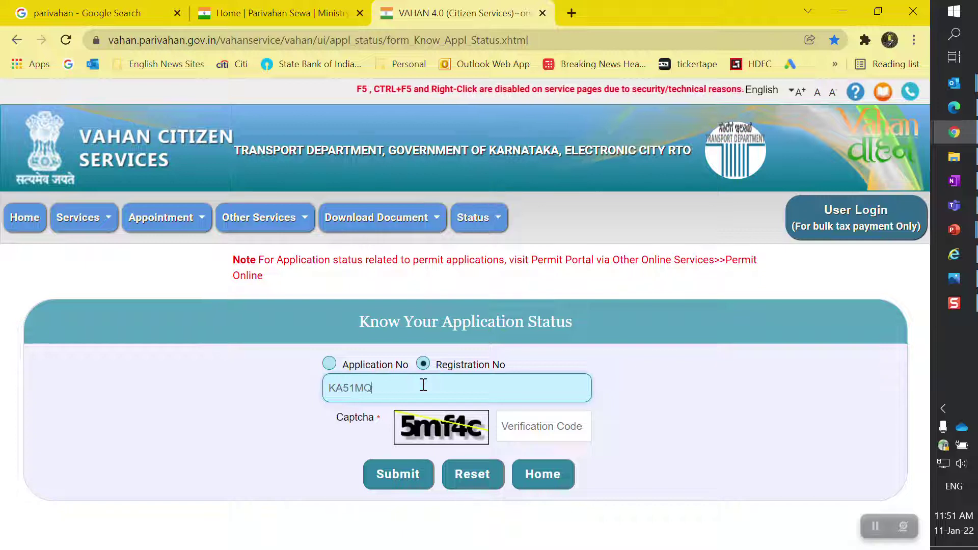
pyautogui.write('5672')
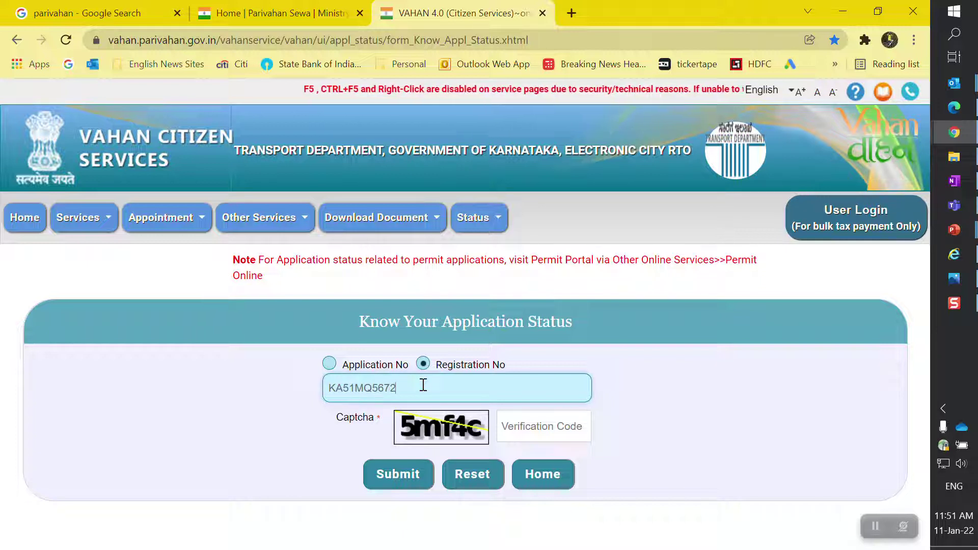
pyautogui.click(539, 423)
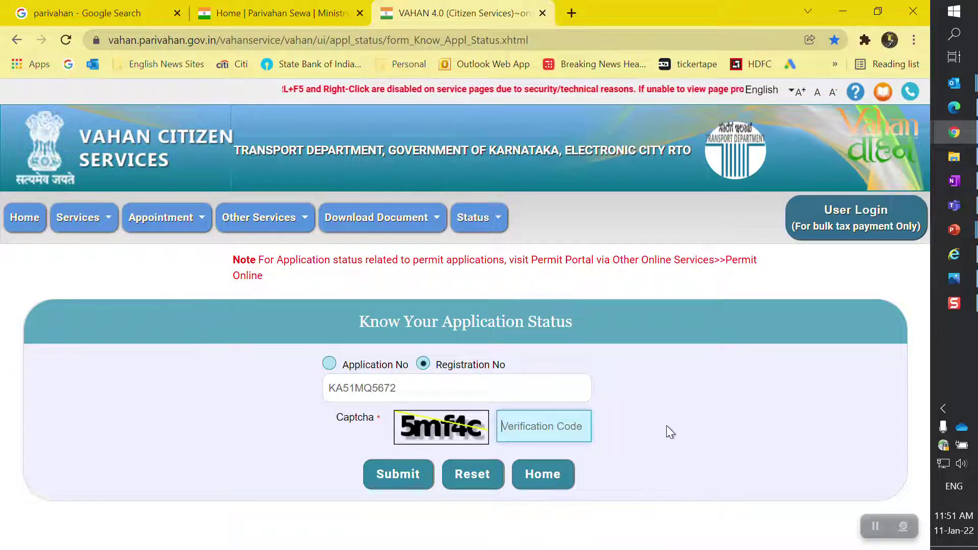
pyautogui.write('5m')
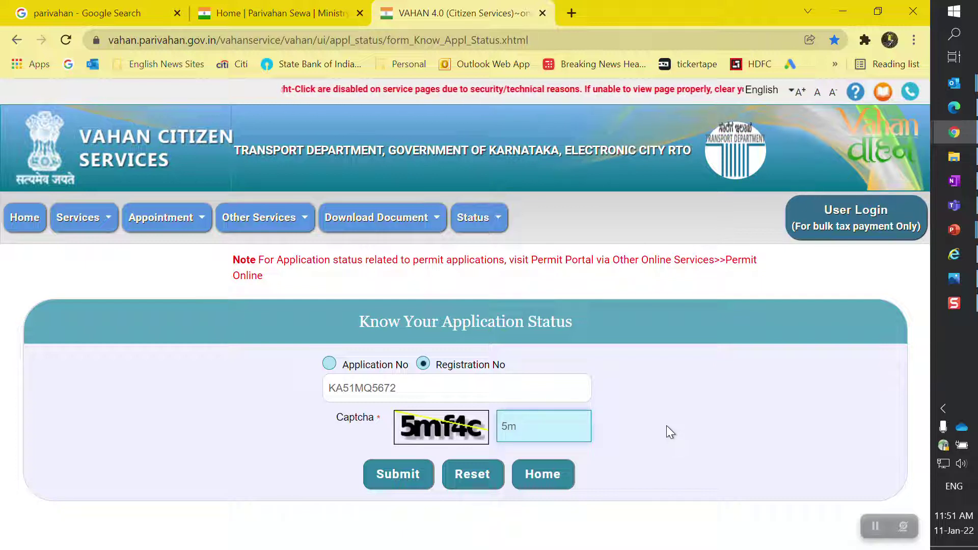
pyautogui.write('f')
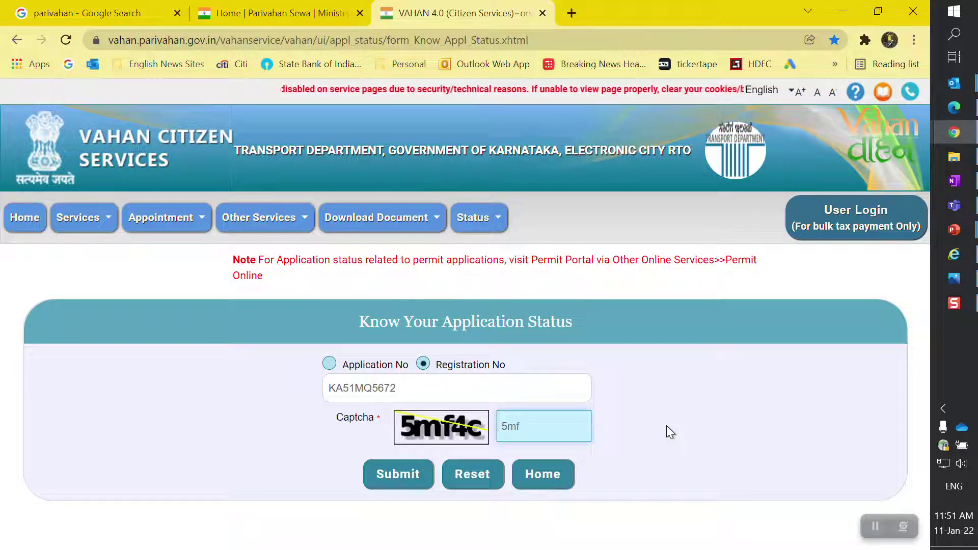
pyautogui.write('4c')
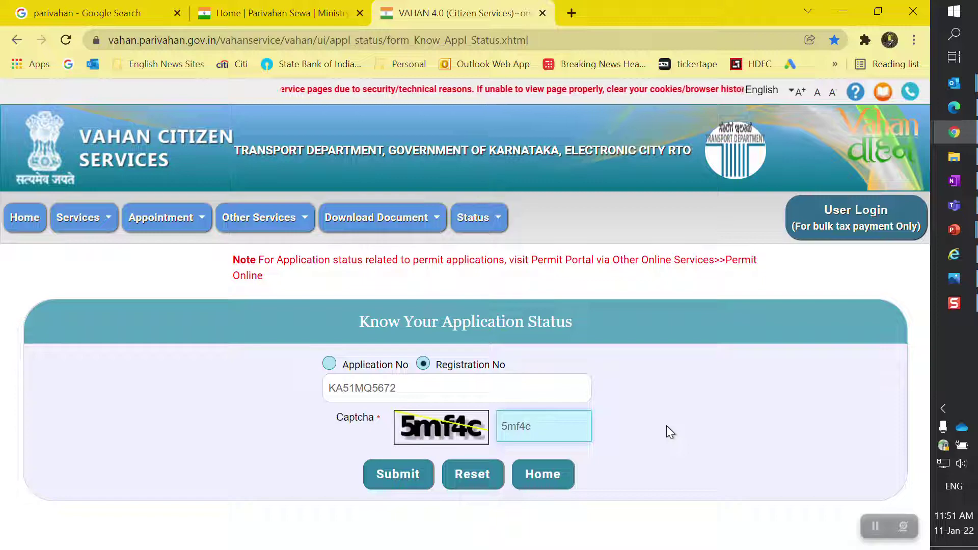
pyautogui.click(414, 482)
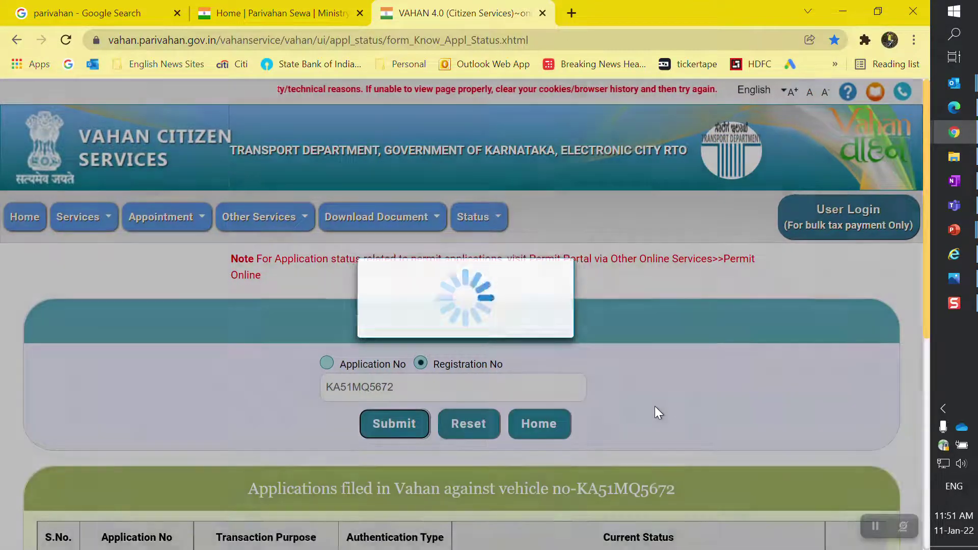
# Step: Highlight the second application's COMPLETED status, approval date and RC print note
pyautogui.scroll(-6, 655, 405)
pyautogui.scroll(-1, 653, 414)
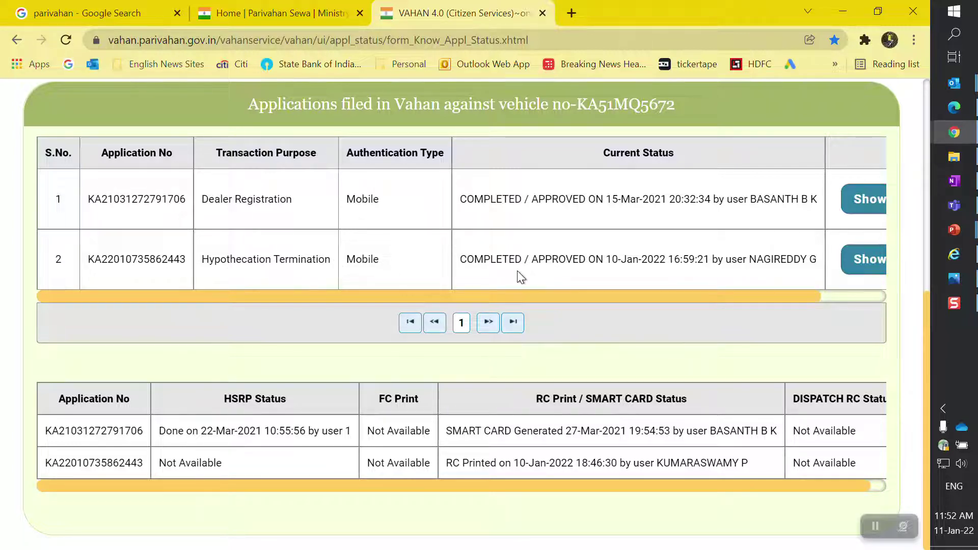
pyautogui.moveTo(459, 261); pyautogui.dragTo(682, 264)
pyautogui.click(640, 273)
pyautogui.click(681, 264)
pyautogui.moveTo(447, 464); pyautogui.dragTo(752, 468)
pyautogui.click(748, 465)
# Step: Scroll the upper applications table right to reveal the Show Details buttons
pyautogui.scroll(4, 605, 397)
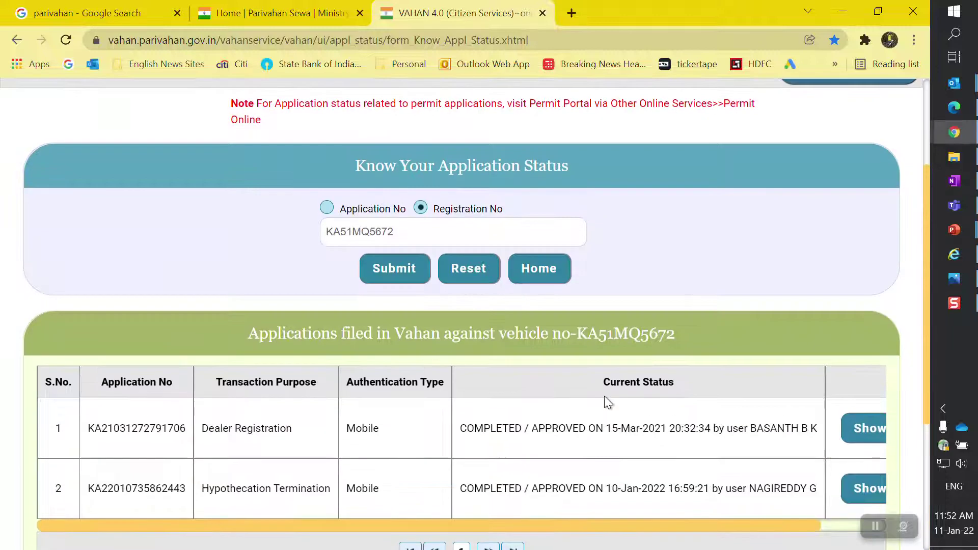
pyautogui.scroll(-4, 606, 408)
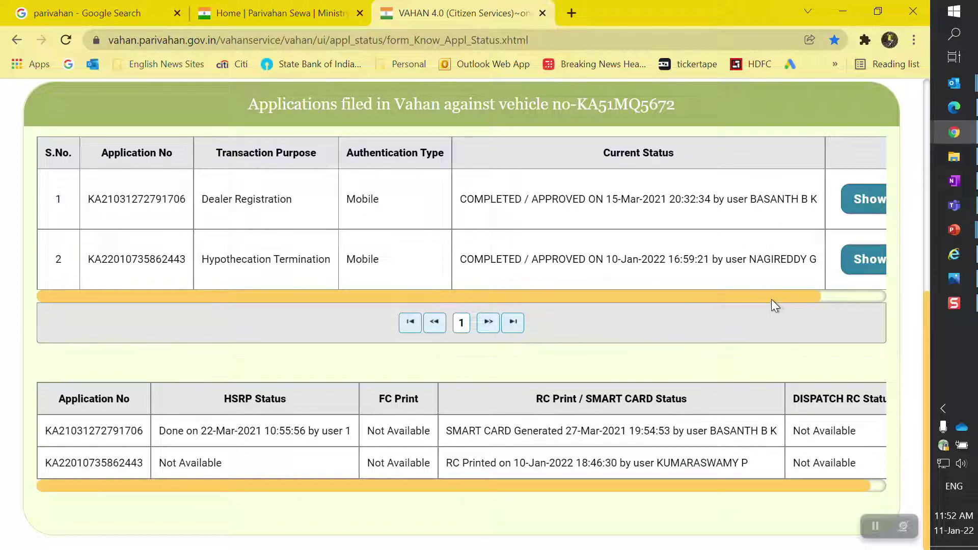
pyautogui.moveTo(771, 299); pyautogui.dragTo(839, 298)
pyautogui.scroll(6, 587, 439)
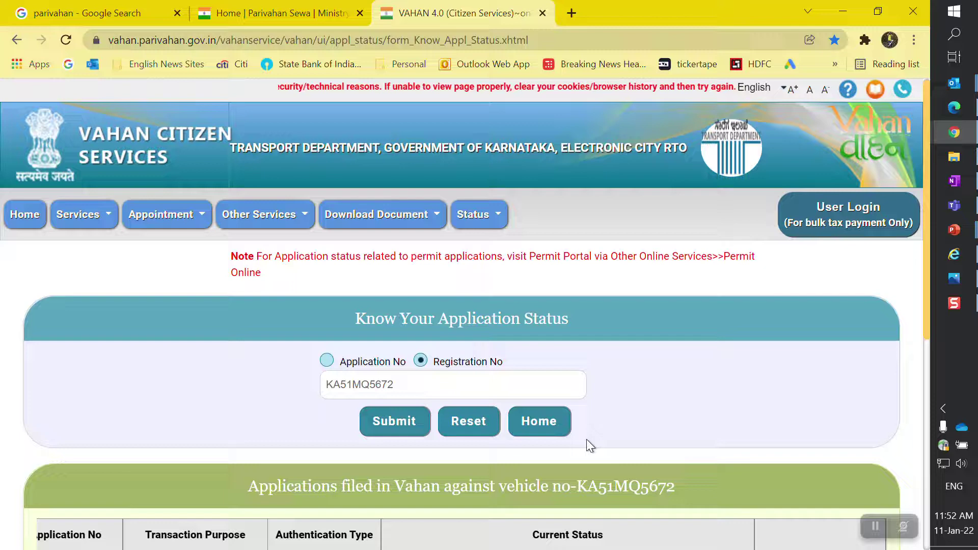
pyautogui.scroll(-4, 587, 444)
pyautogui.scroll(2, 587, 444)
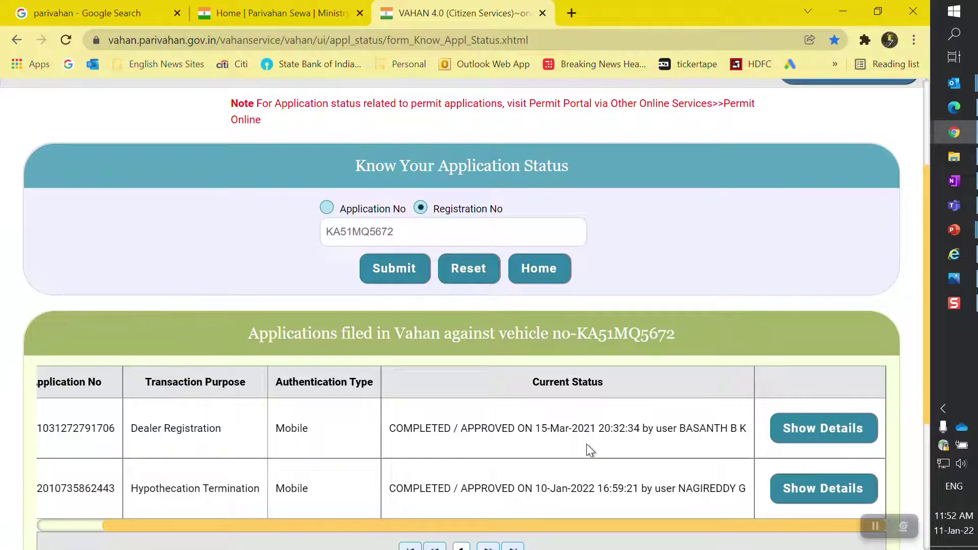
pyautogui.scroll(-4, 586, 444)
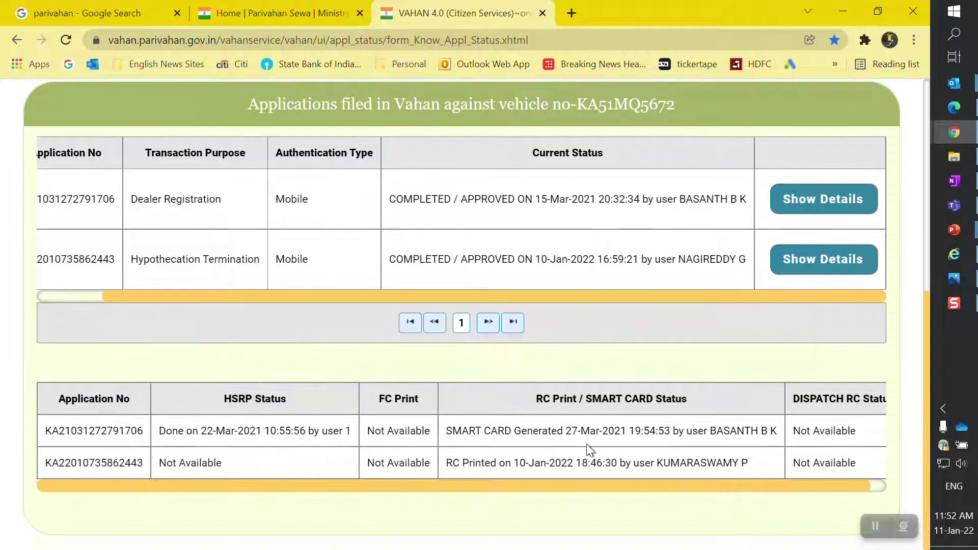
pyautogui.click(830, 264)
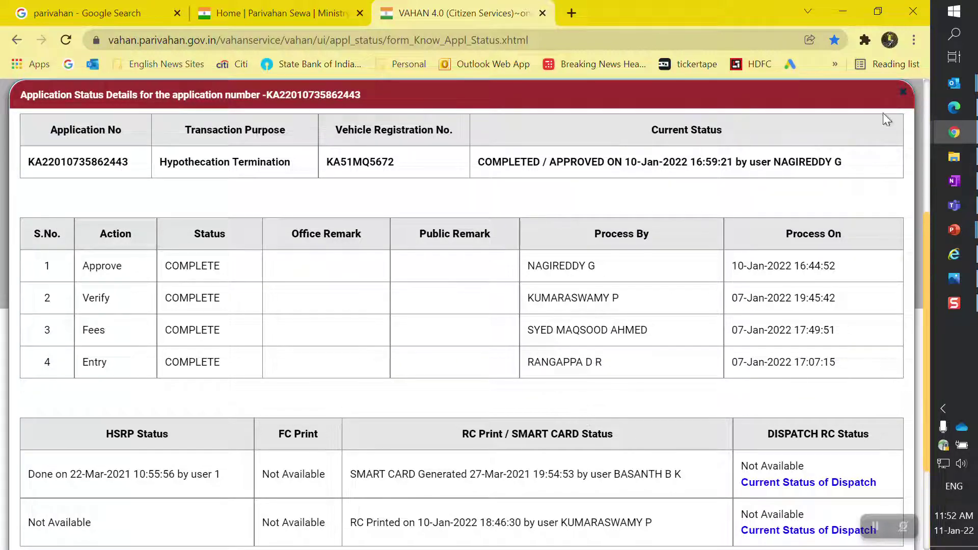
pyautogui.click(902, 92)
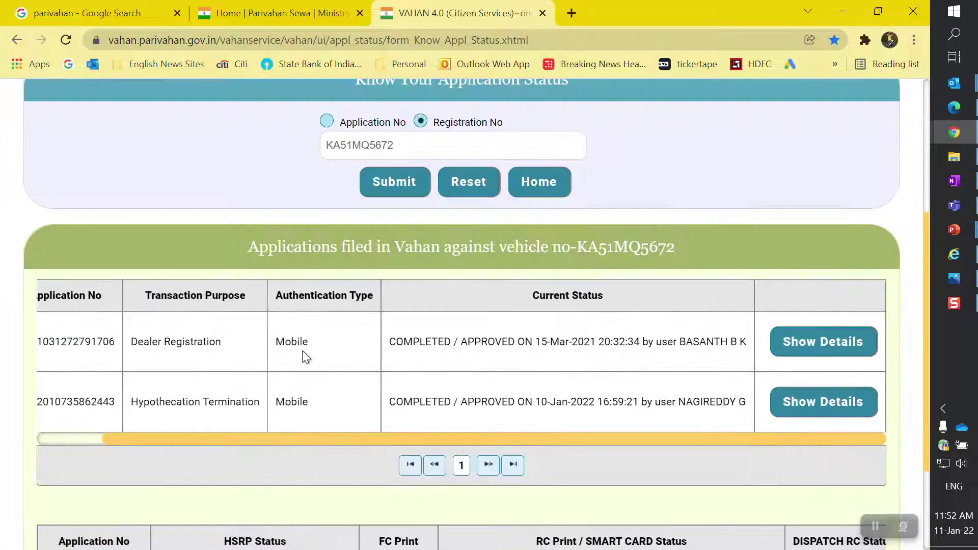
pyautogui.moveTo(280, 342); pyautogui.dragTo(320, 344)
pyautogui.click(323, 346)
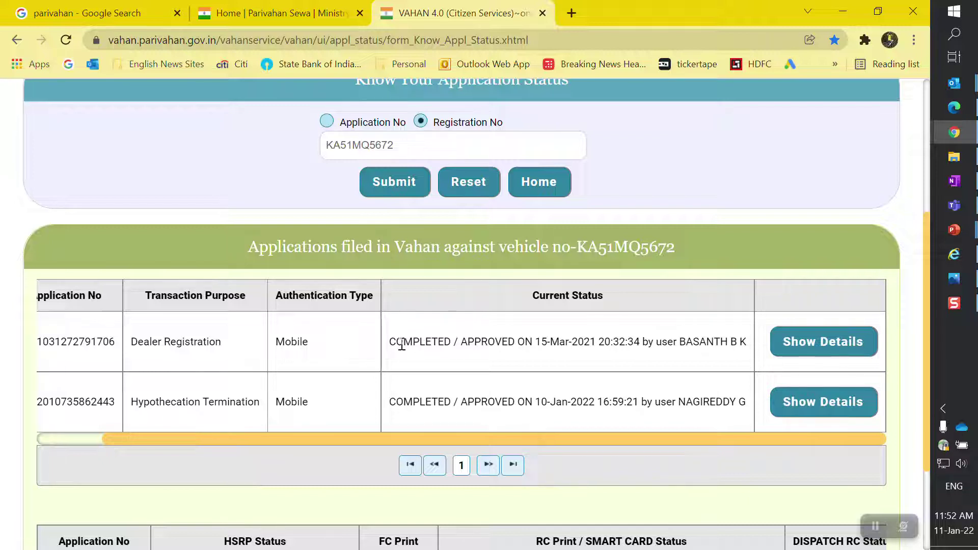
pyautogui.moveTo(388, 342); pyautogui.dragTo(454, 349)
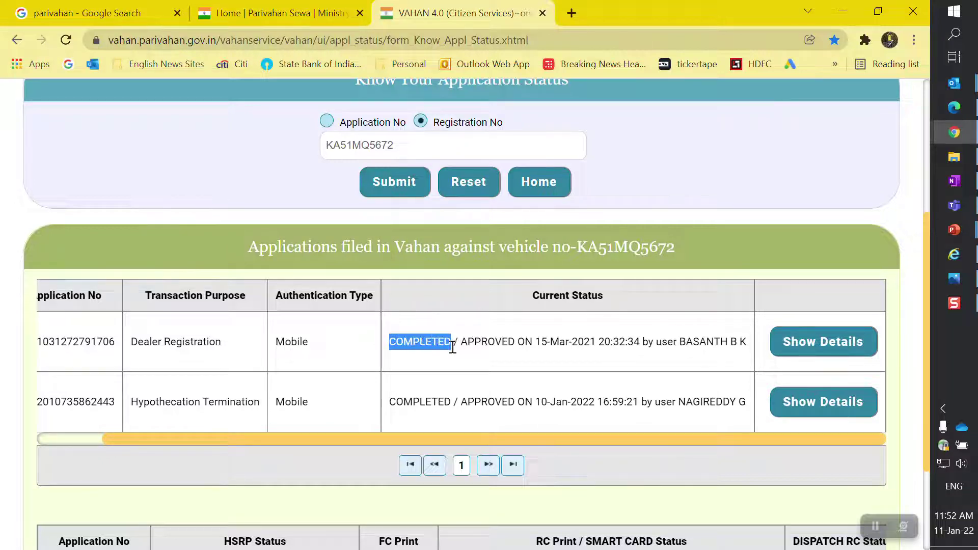
pyautogui.click(489, 358)
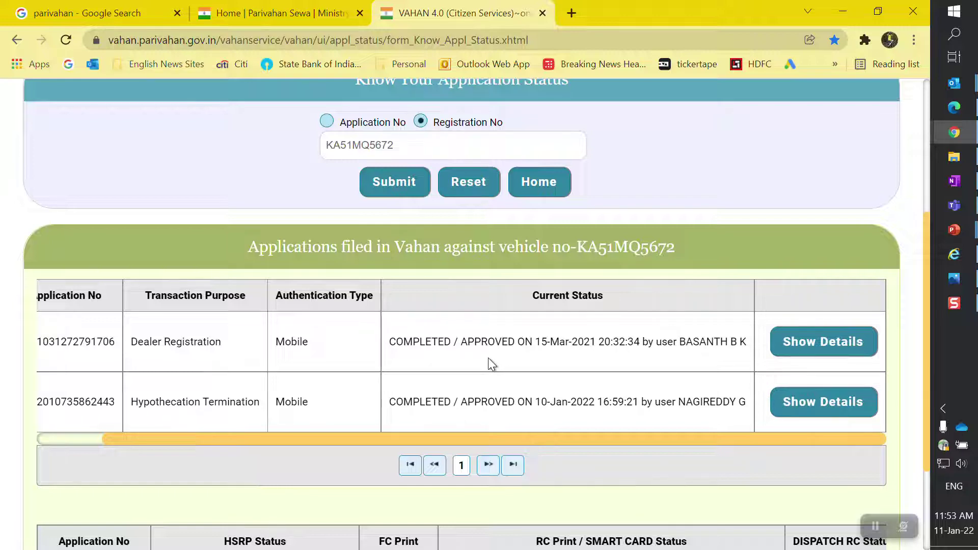
pyautogui.click(833, 340)
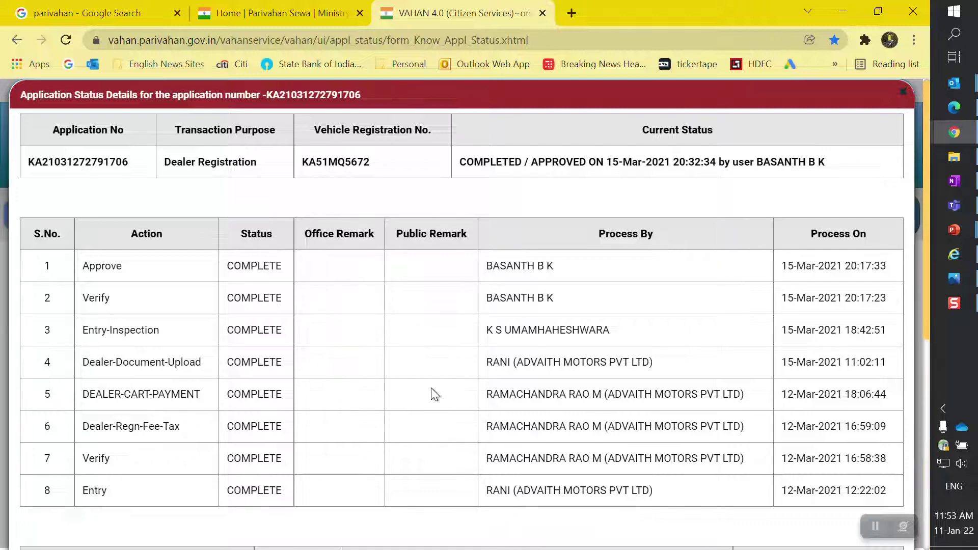
pyautogui.click(897, 97)
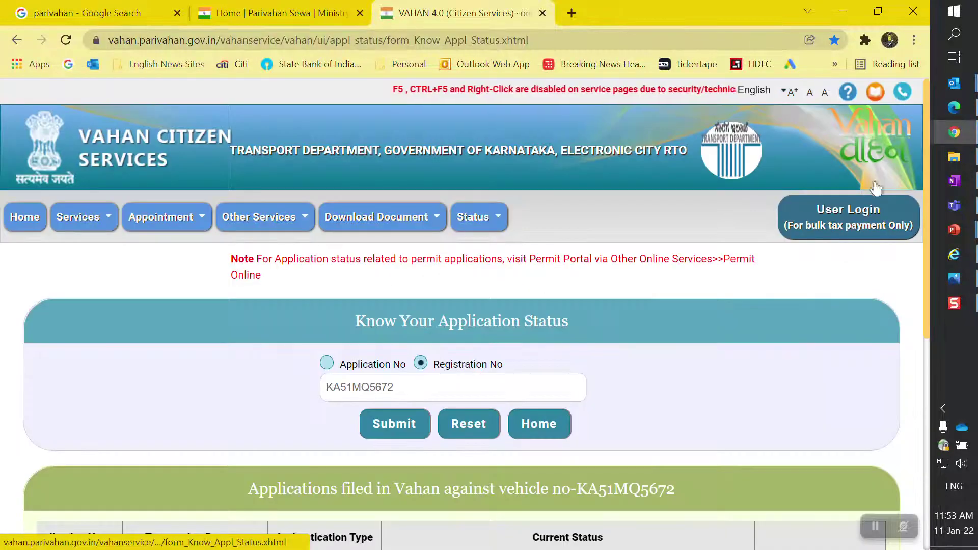
pyautogui.scroll(-6, 724, 407)
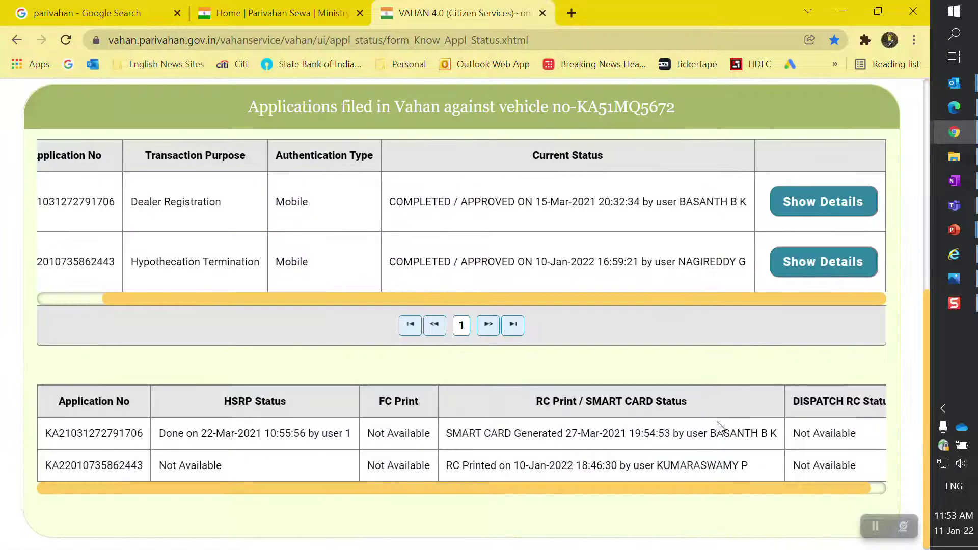
pyautogui.scroll(8, 711, 441)
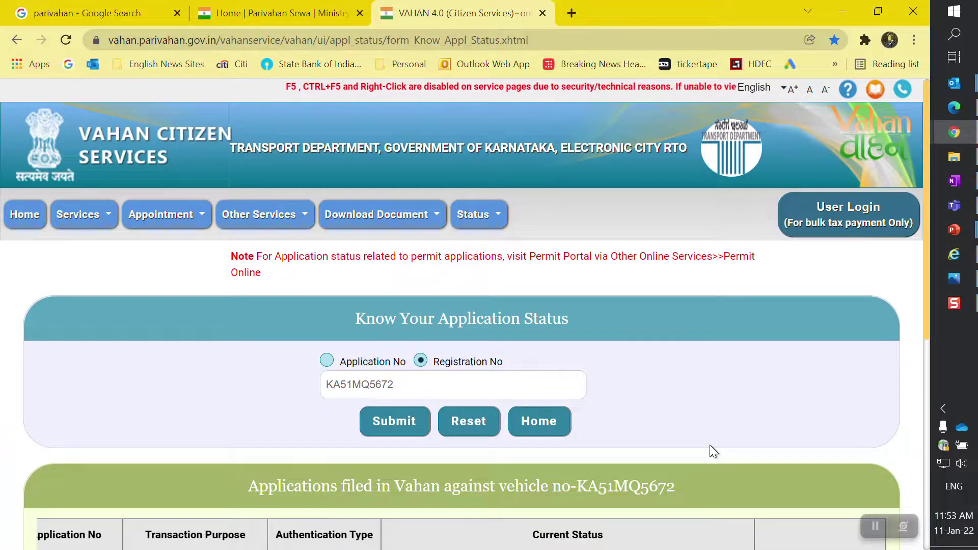